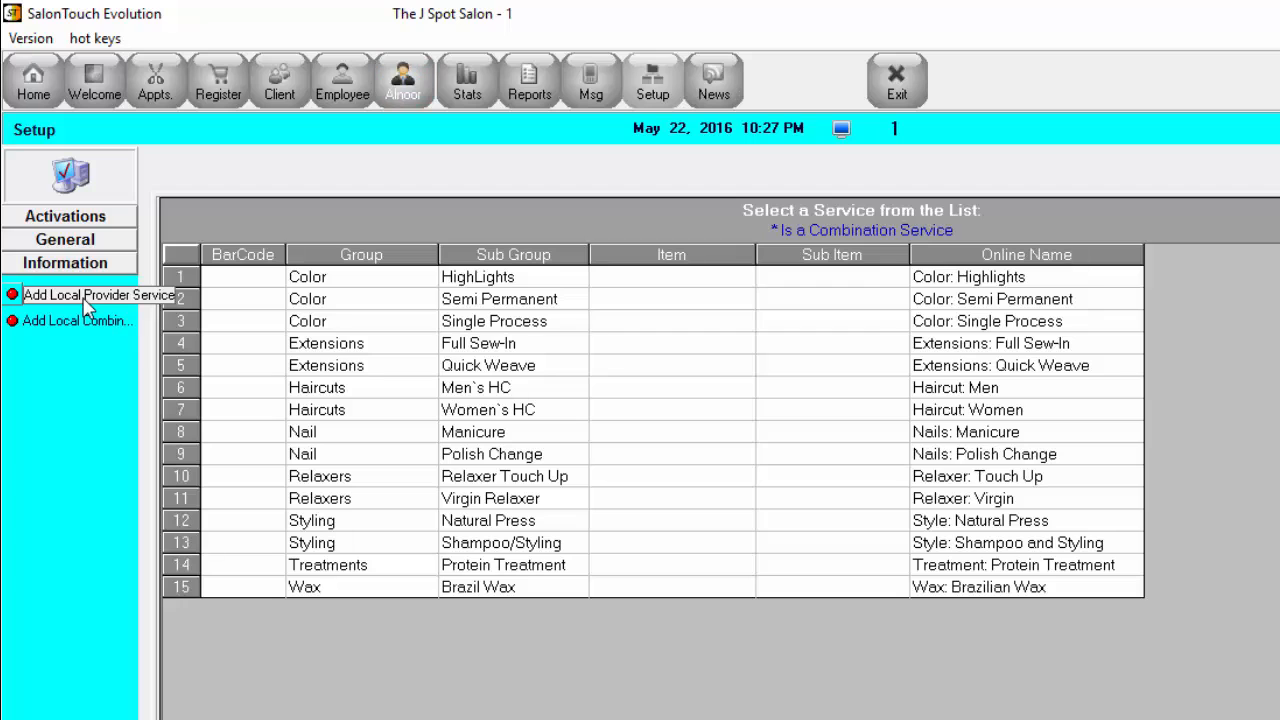
- Start a new local provider service from a blank record
{"action": "left_click", "coordinate": [85, 298]}
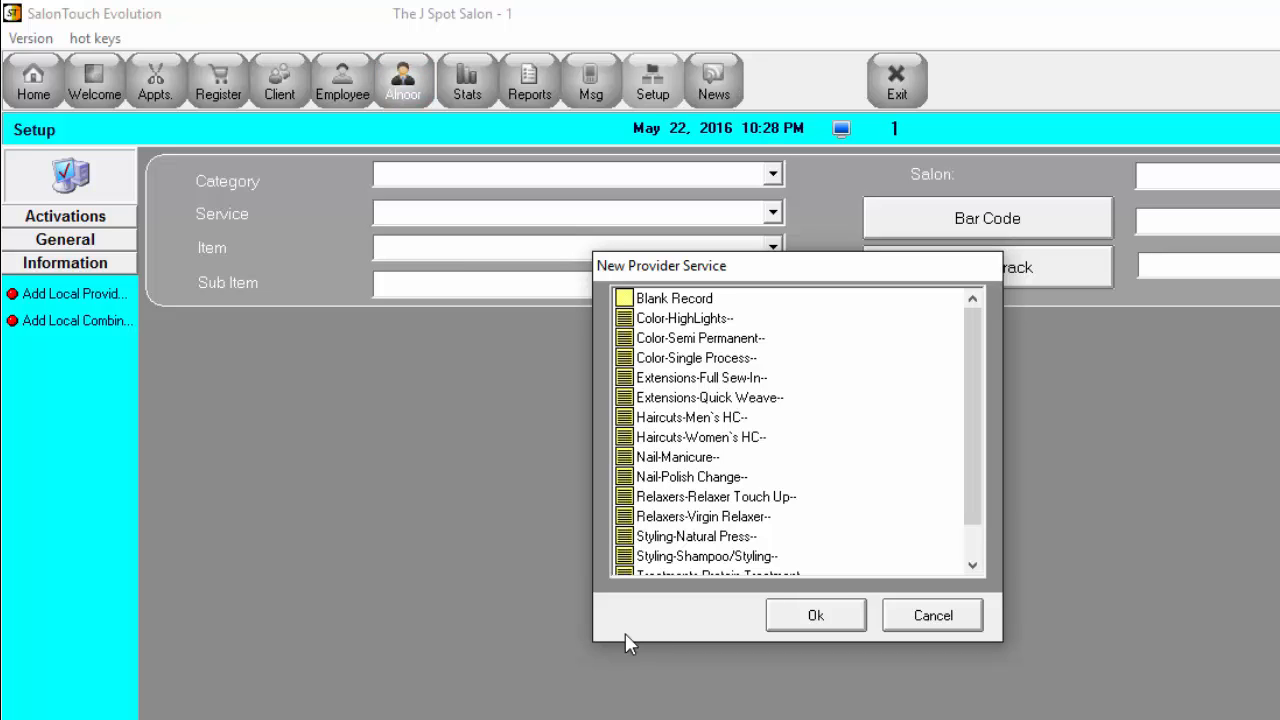
{"action": "left_click", "coordinate": [641, 300]}
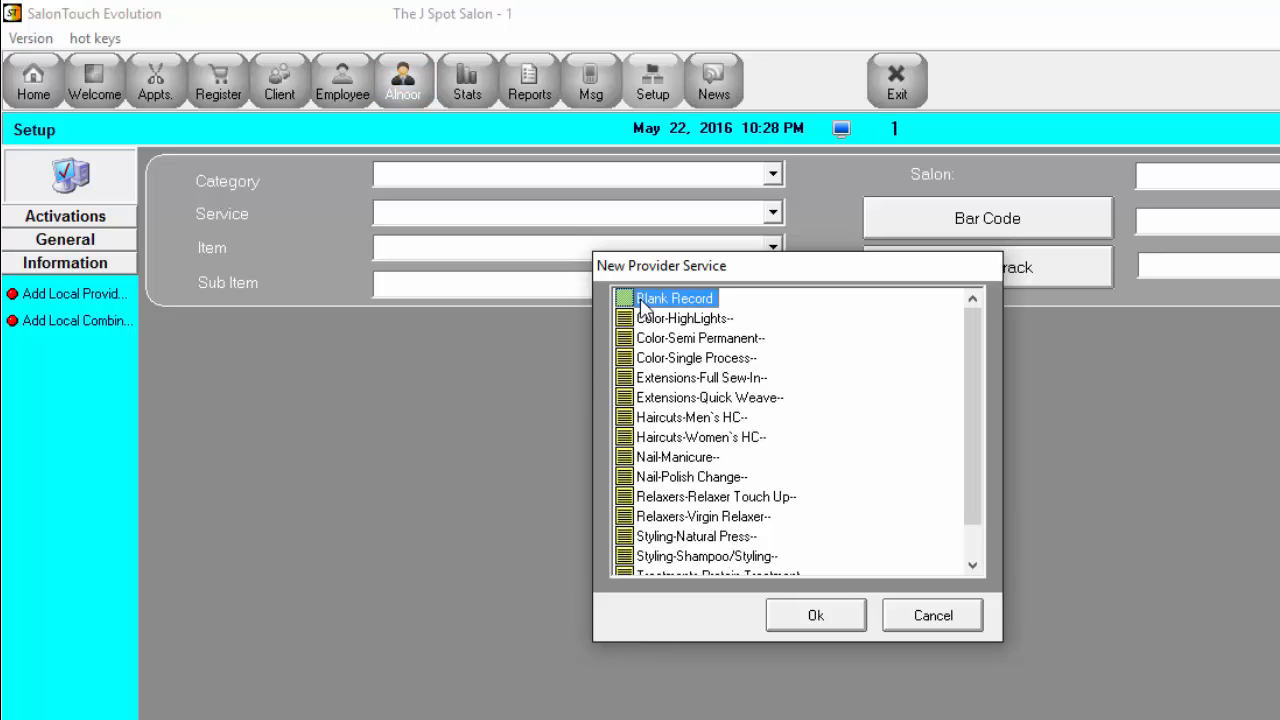
{"action": "left_click", "coordinate": [641, 300]}
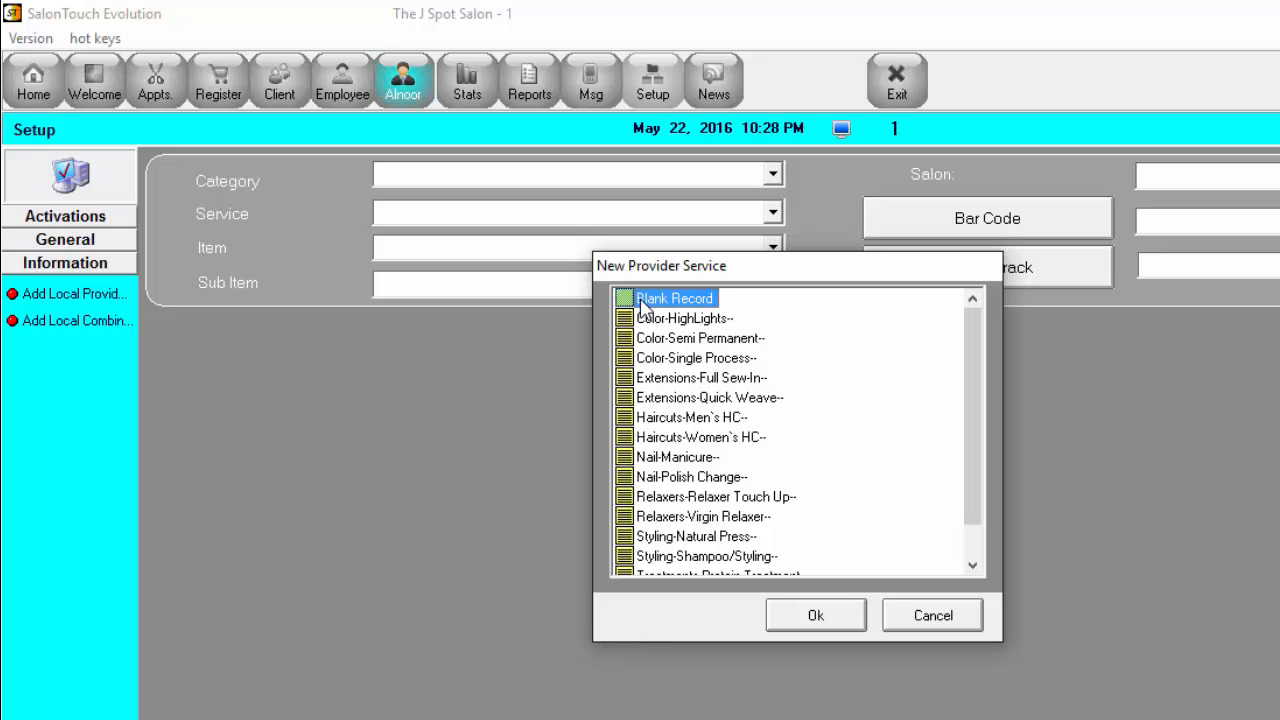
{"action": "left_click", "coordinate": [816, 612]}
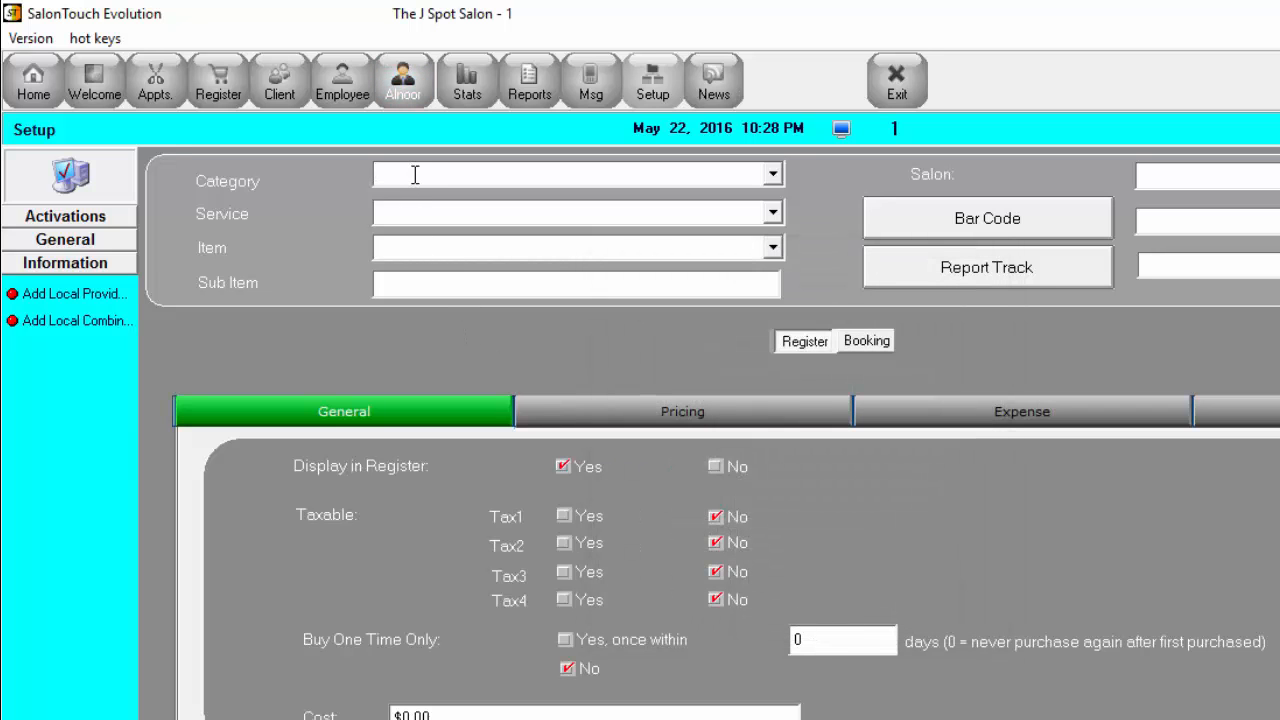
- Enter Perms as the category and Spiral Perms as the service, with Hair Service as the report track
{"action": "type", "text": "Perms"}
{"action": "left_click", "coordinate": [400, 213]}
{"action": "type", "text": "Spiral Perms"}
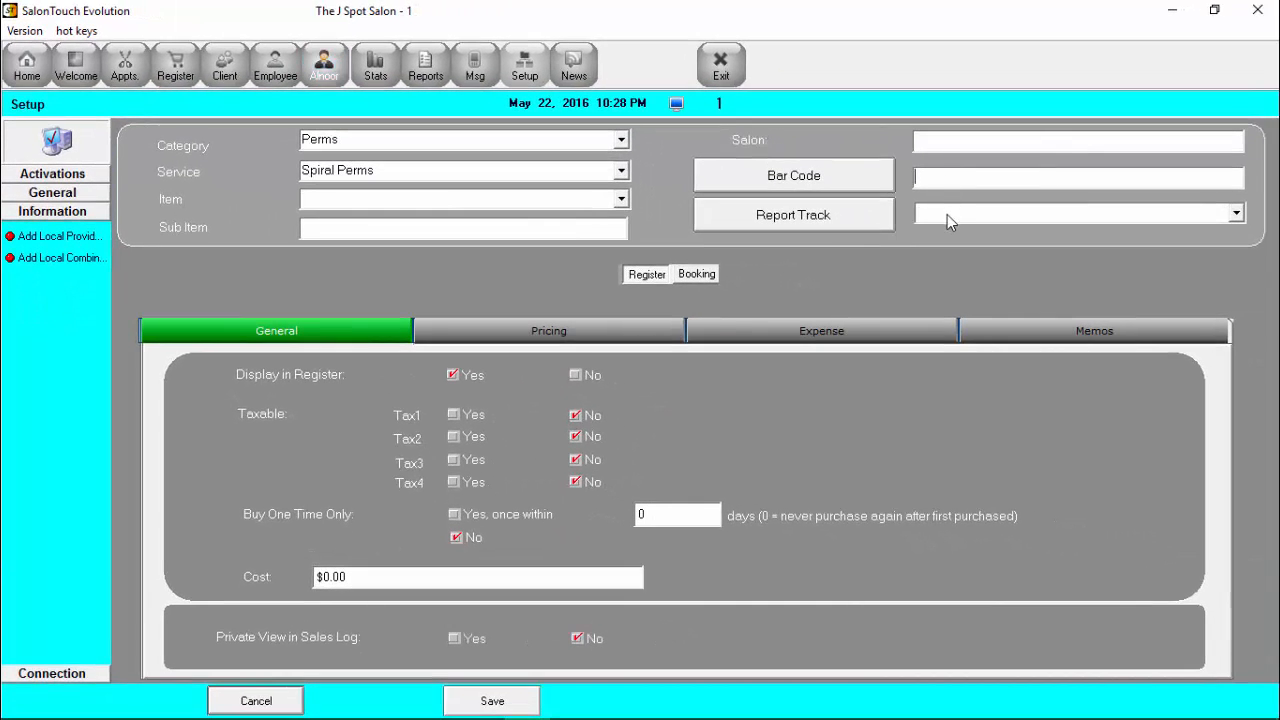
{"action": "left_click", "coordinate": [949, 215]}
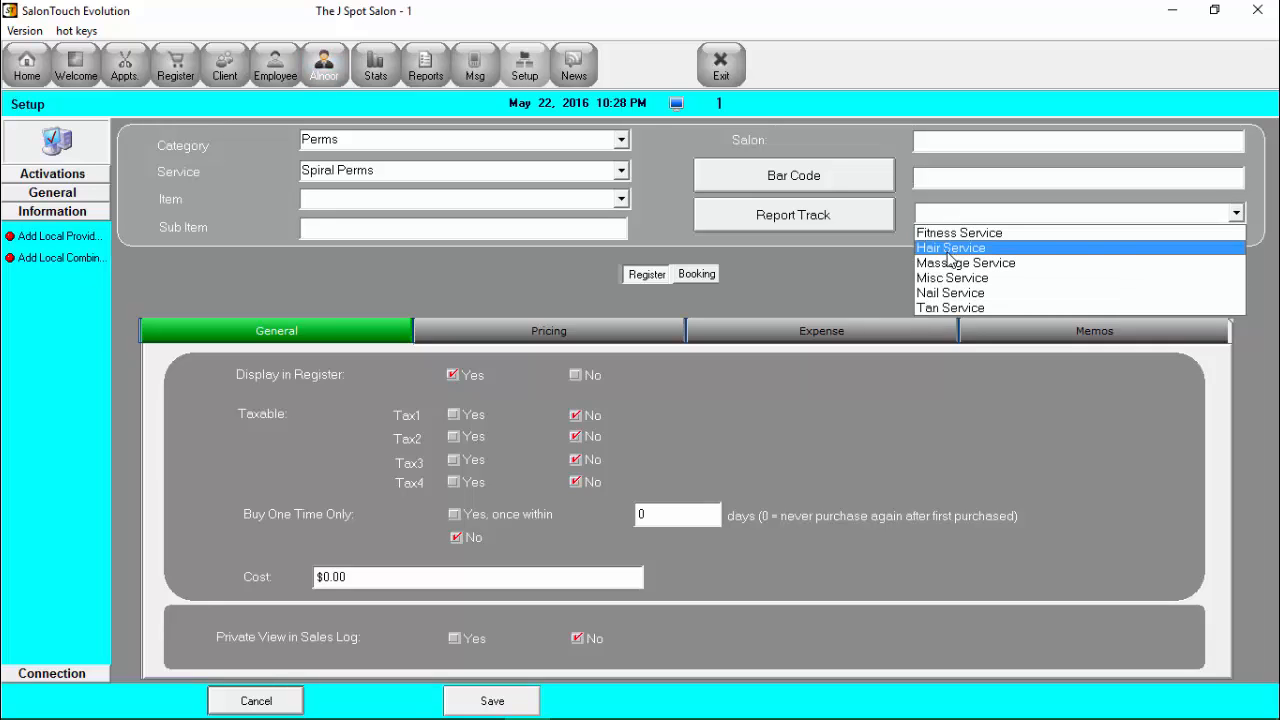
{"action": "left_click", "coordinate": [949, 248]}
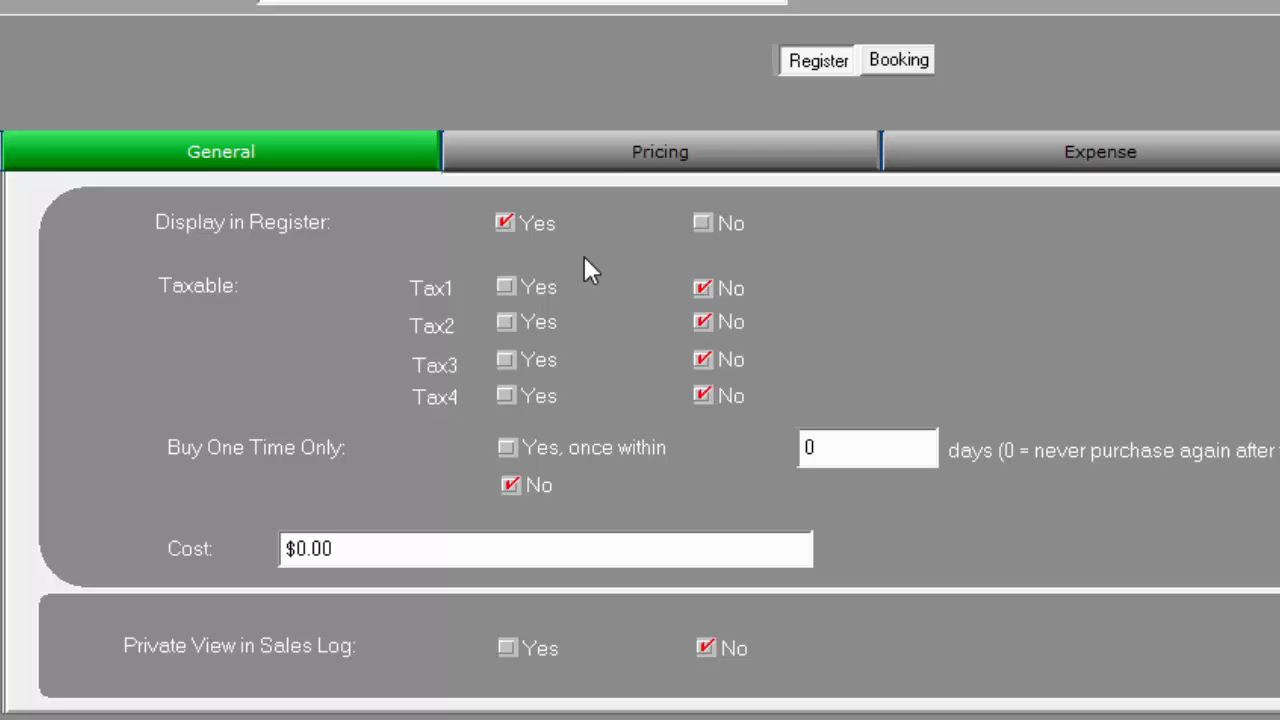
- Make the service taxable under Tax1 and set its cost to $5.00
{"action": "left_click", "coordinate": [506, 287]}
{"action": "left_click", "coordinate": [378, 555]}
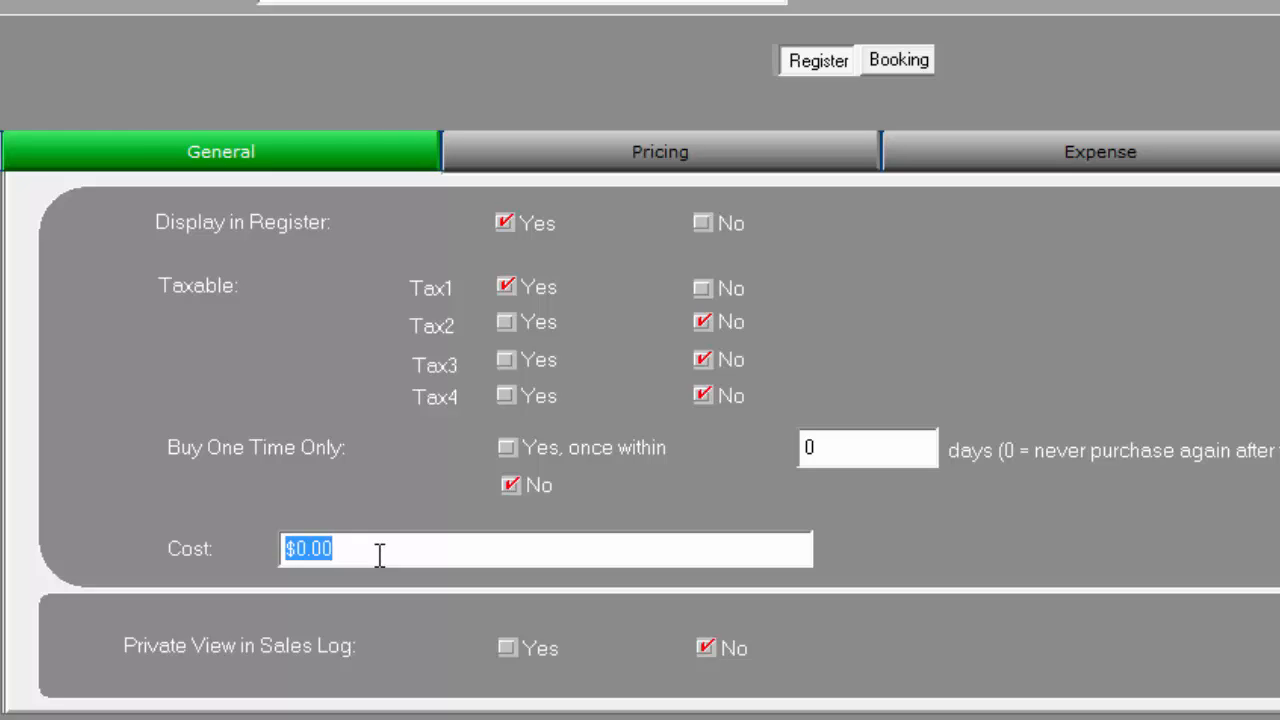
{"action": "type", "text": "5"}
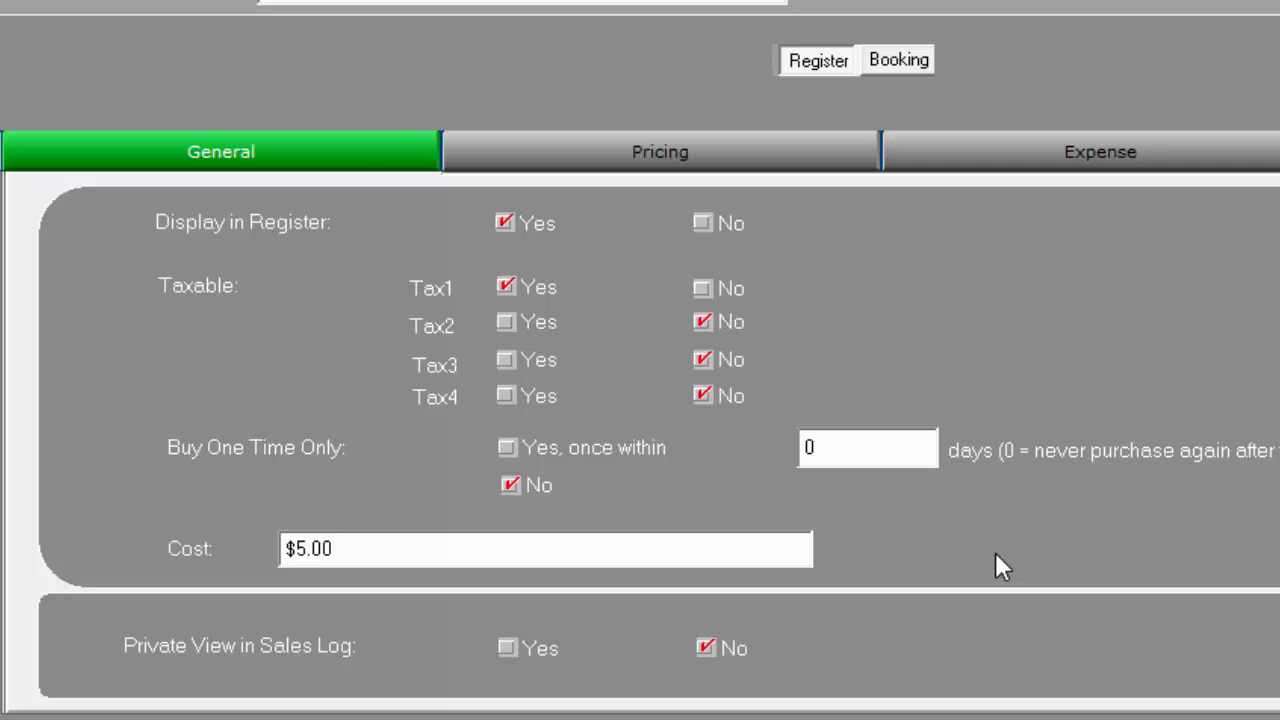
- Add a register price of $35.00 for Level 1 Stylists at salon 1
{"action": "left_click", "coordinate": [674, 153]}
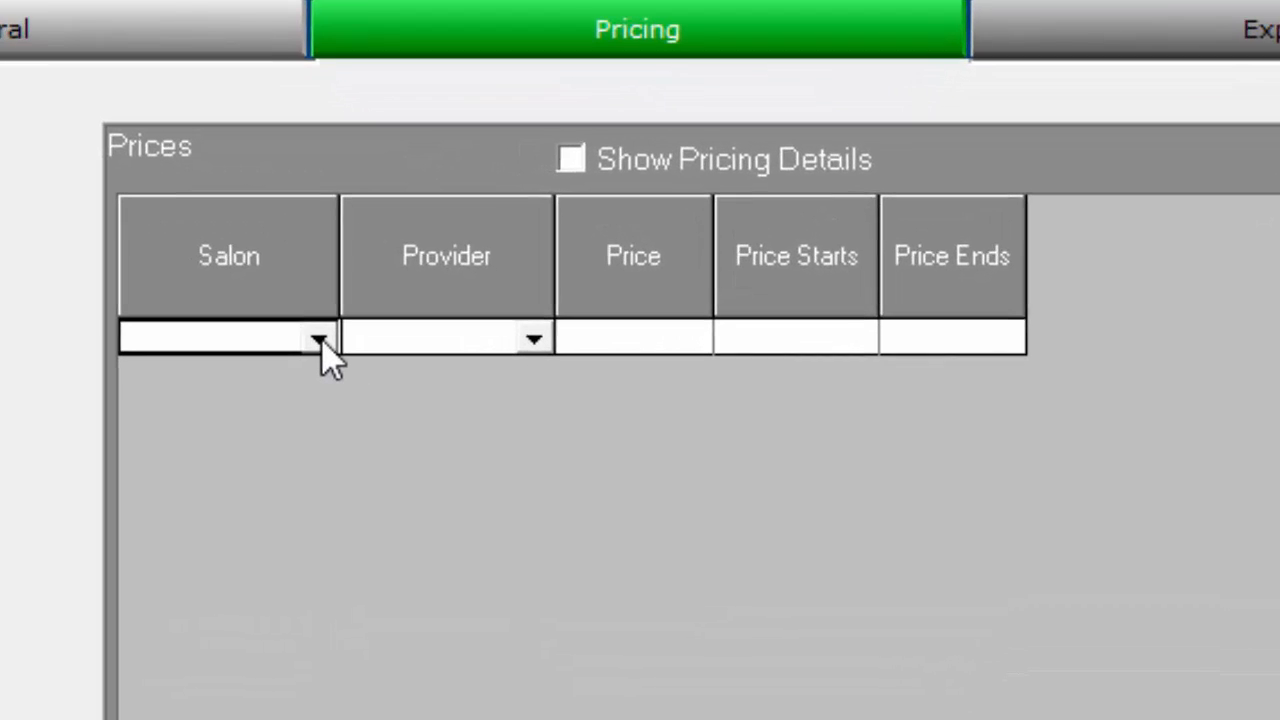
{"action": "left_click", "coordinate": [448, 358]}
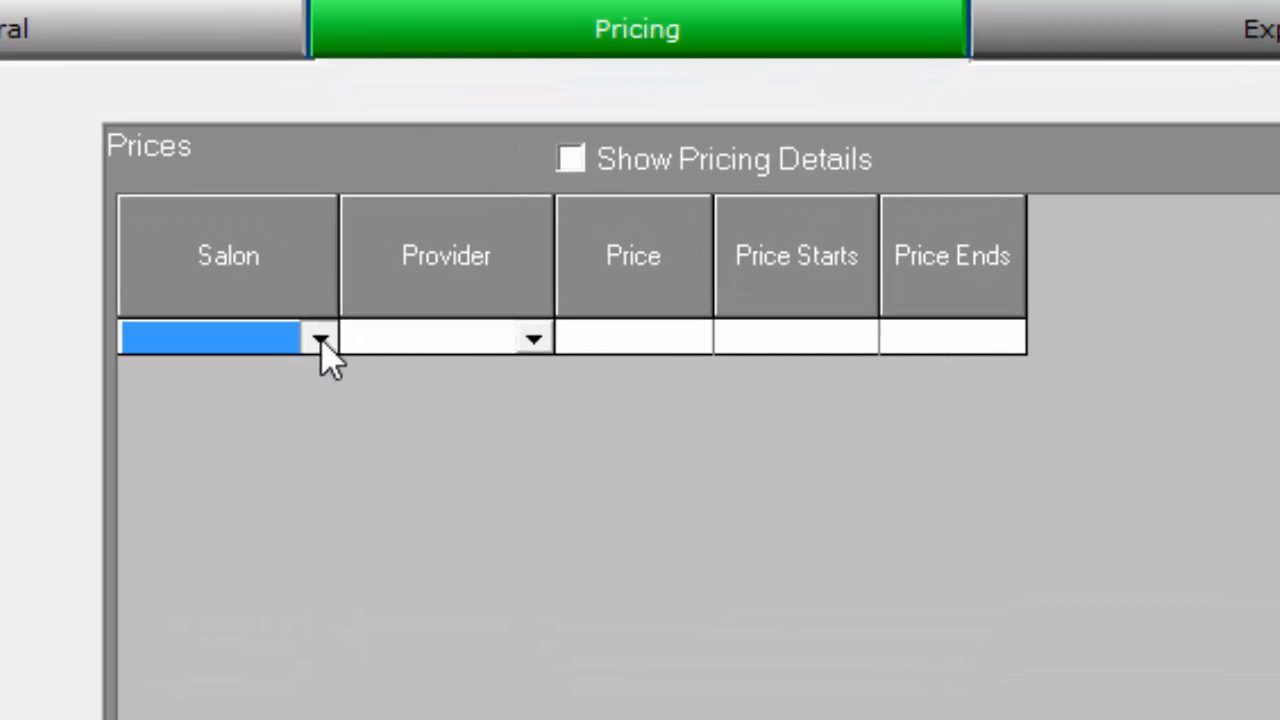
{"action": "type", "text": "1"}
{"action": "left_click", "coordinate": [332, 370]}
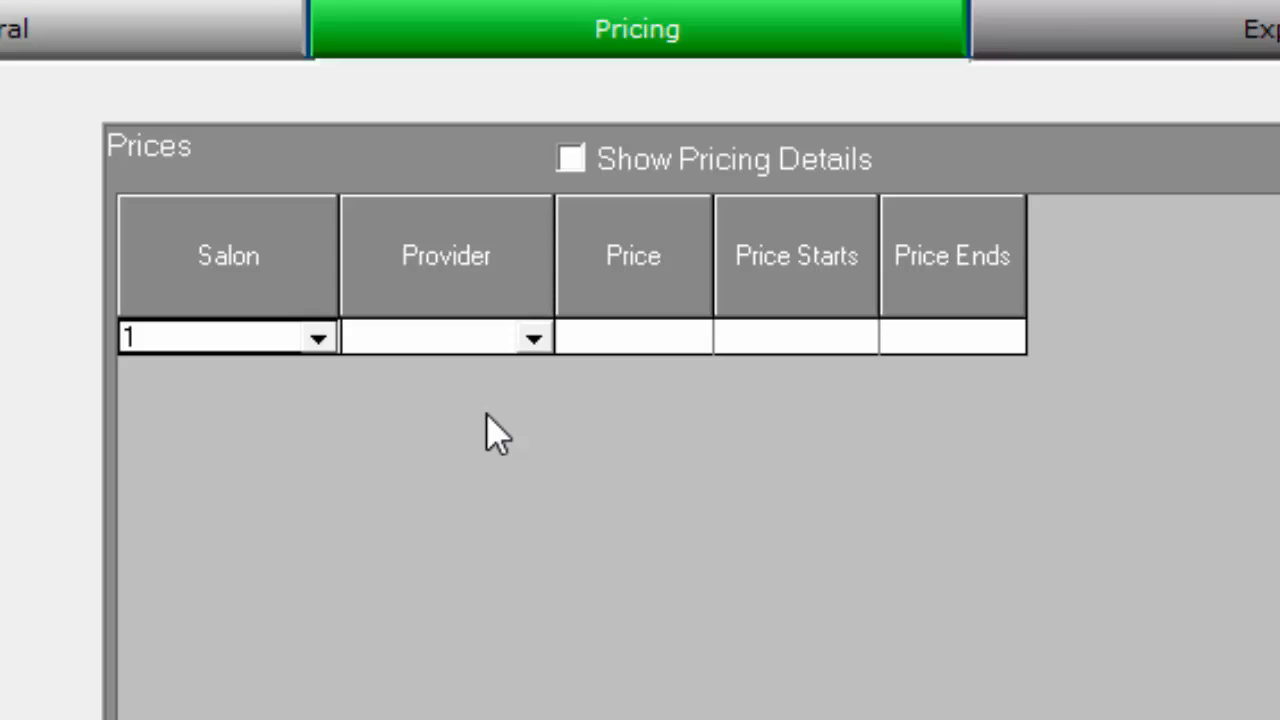
{"action": "left_click", "coordinate": [535, 346]}
{"action": "left_click", "coordinate": [535, 341]}
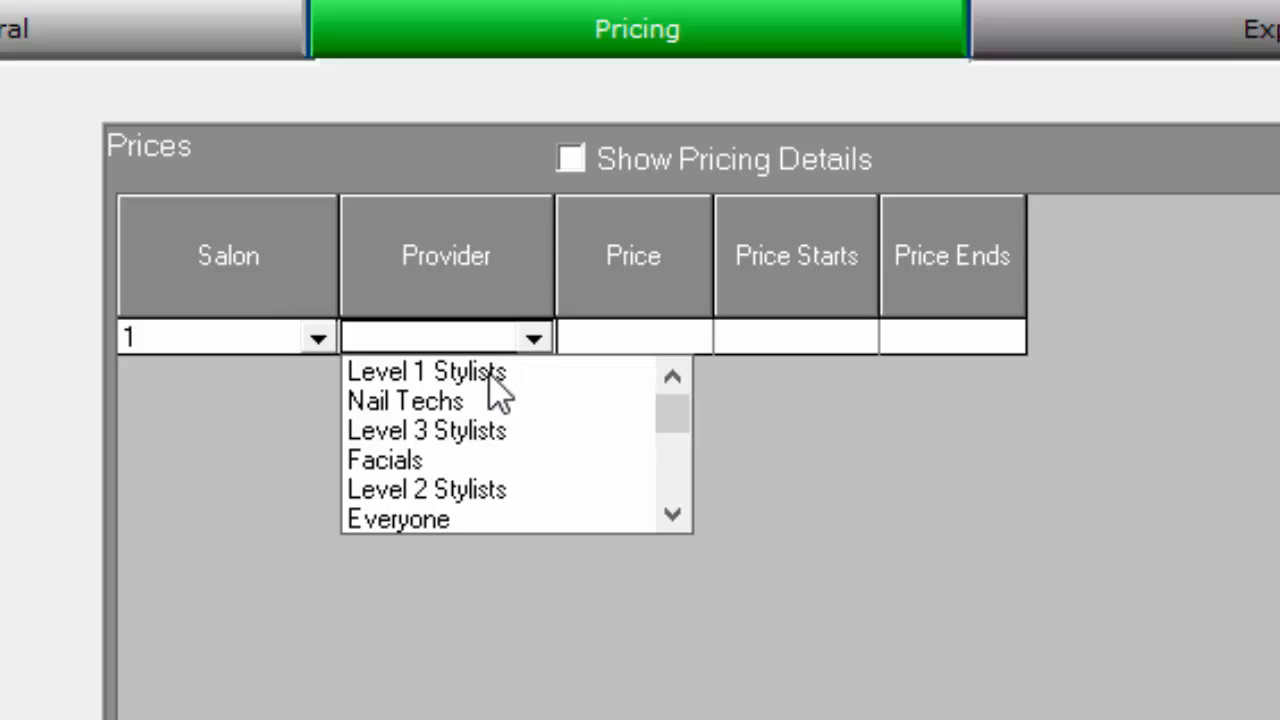
{"action": "left_click", "coordinate": [446, 343]}
{"action": "left_click", "coordinate": [534, 340]}
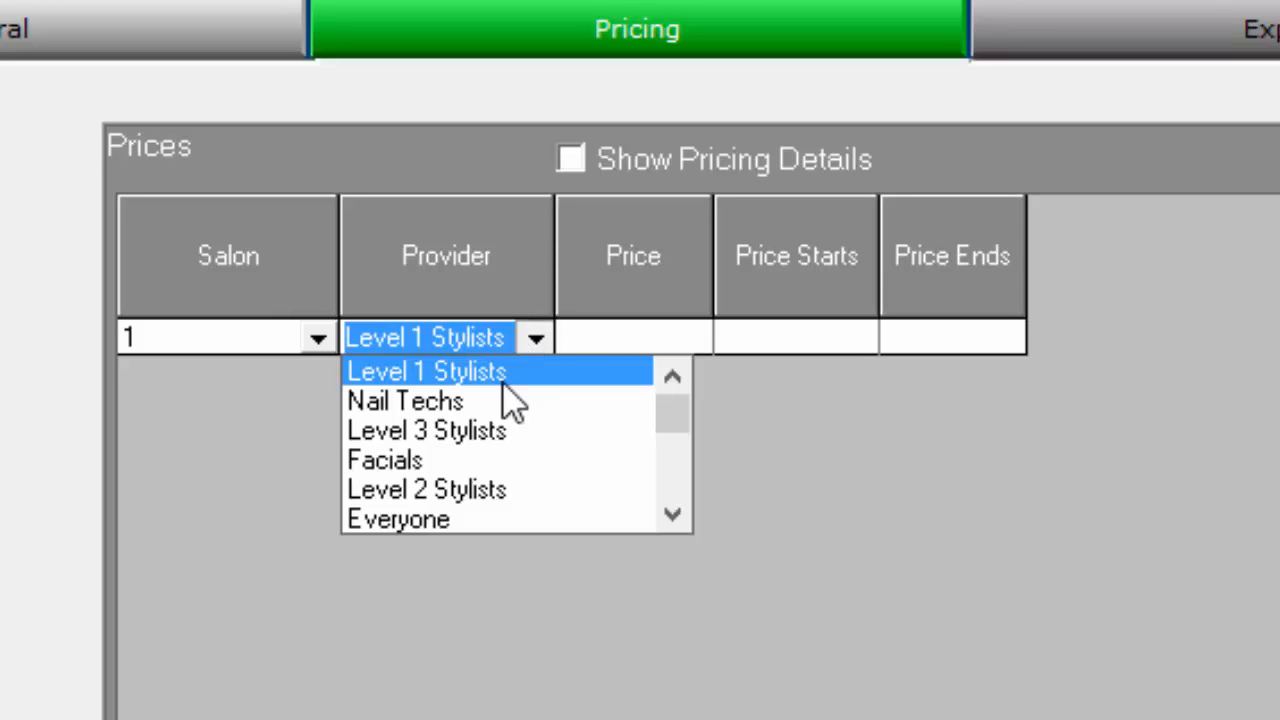
{"action": "left_click", "coordinate": [480, 372]}
{"action": "left_click", "coordinate": [634, 343]}
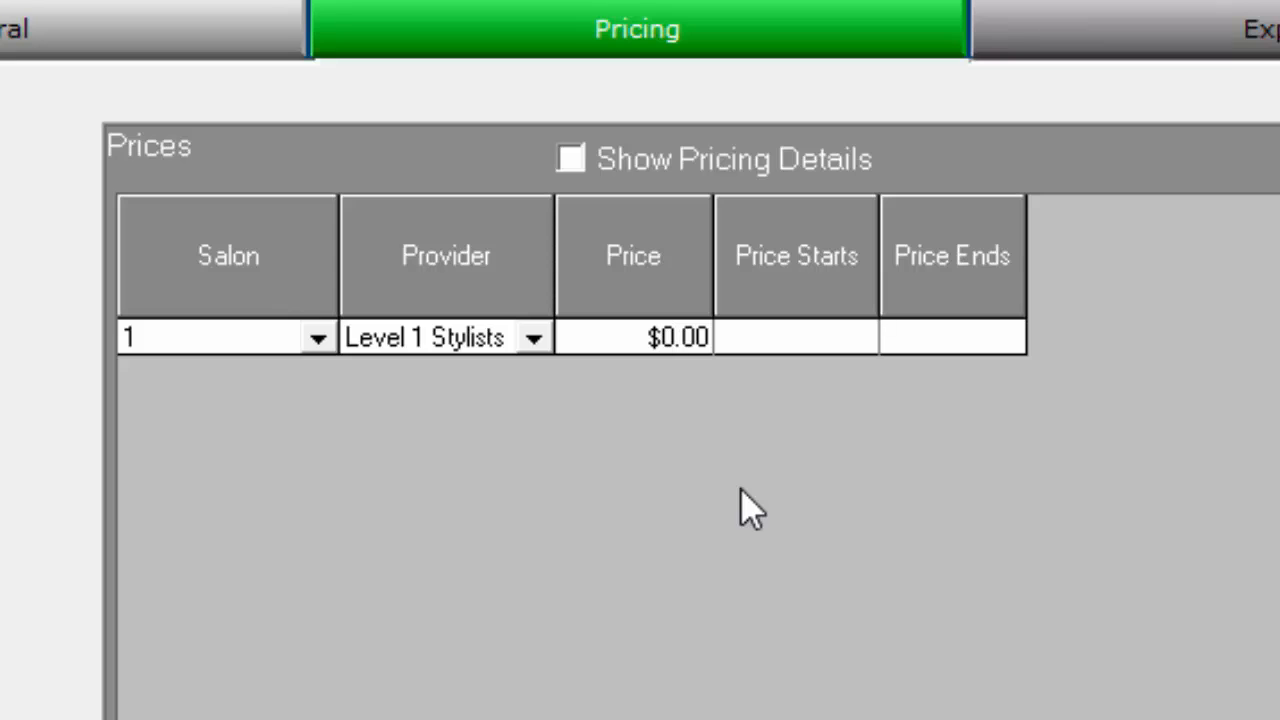
{"action": "type", "text": "35"}
- Set the Level 1 Stylists price to start on 05/23/2016 with no end date, and save the service
{"action": "left_click", "coordinate": [776, 335]}
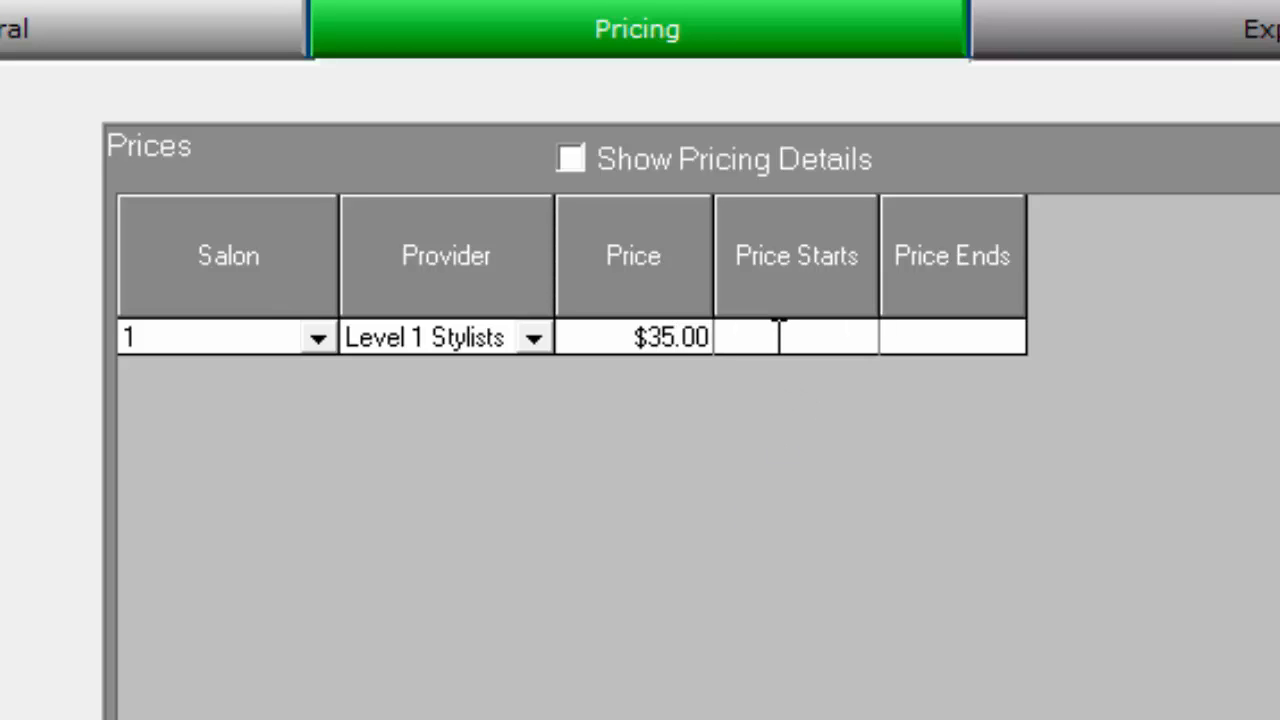
{"action": "double_click", "coordinate": [779, 337]}
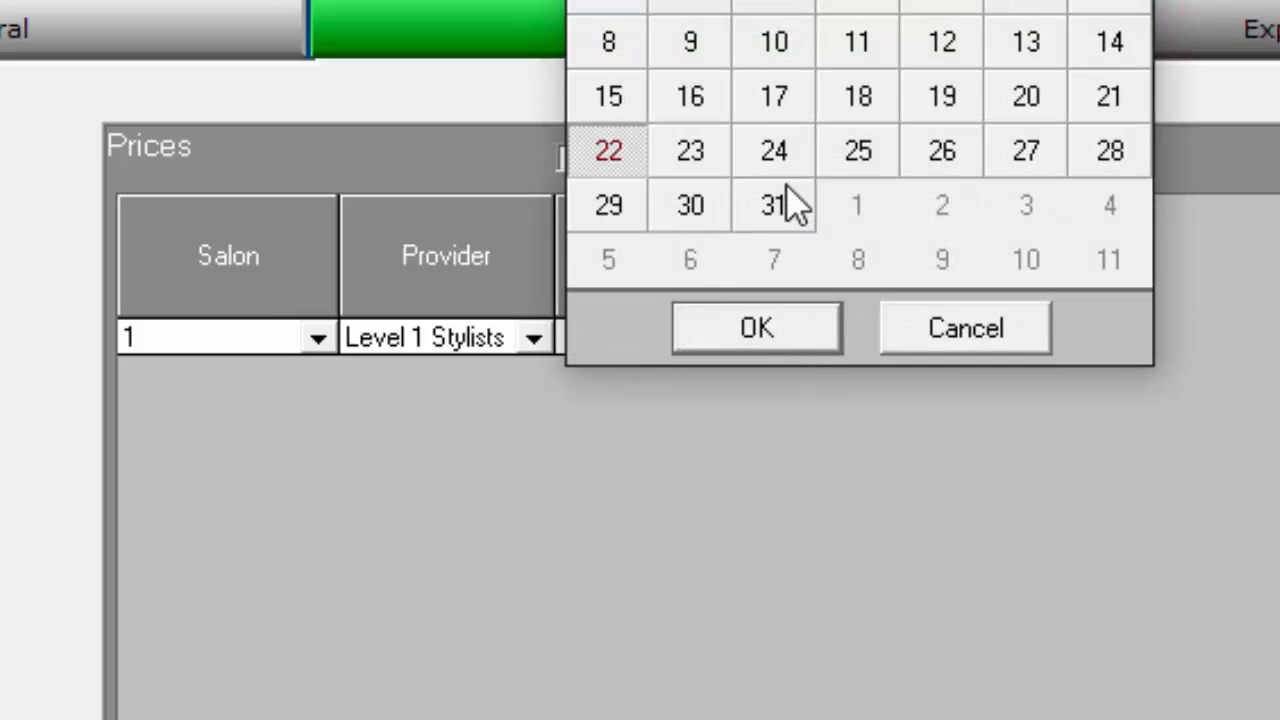
{"action": "left_click", "coordinate": [705, 167]}
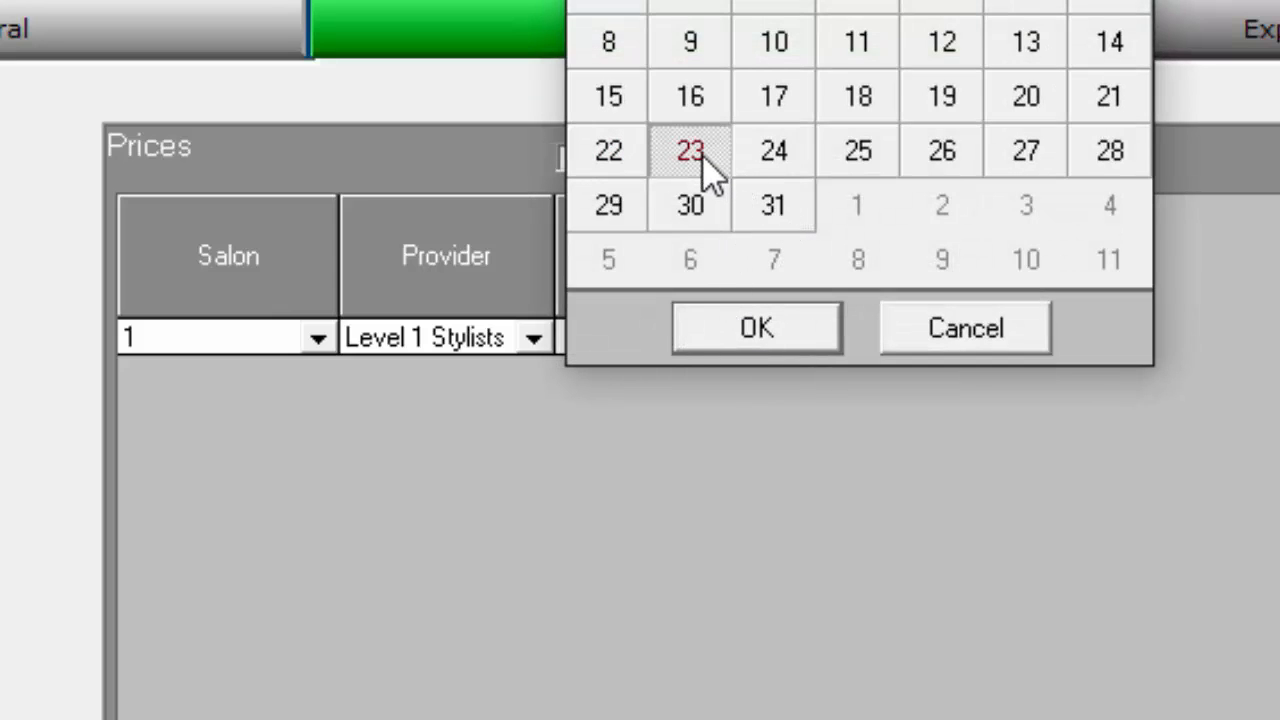
{"action": "left_click", "coordinate": [736, 334]}
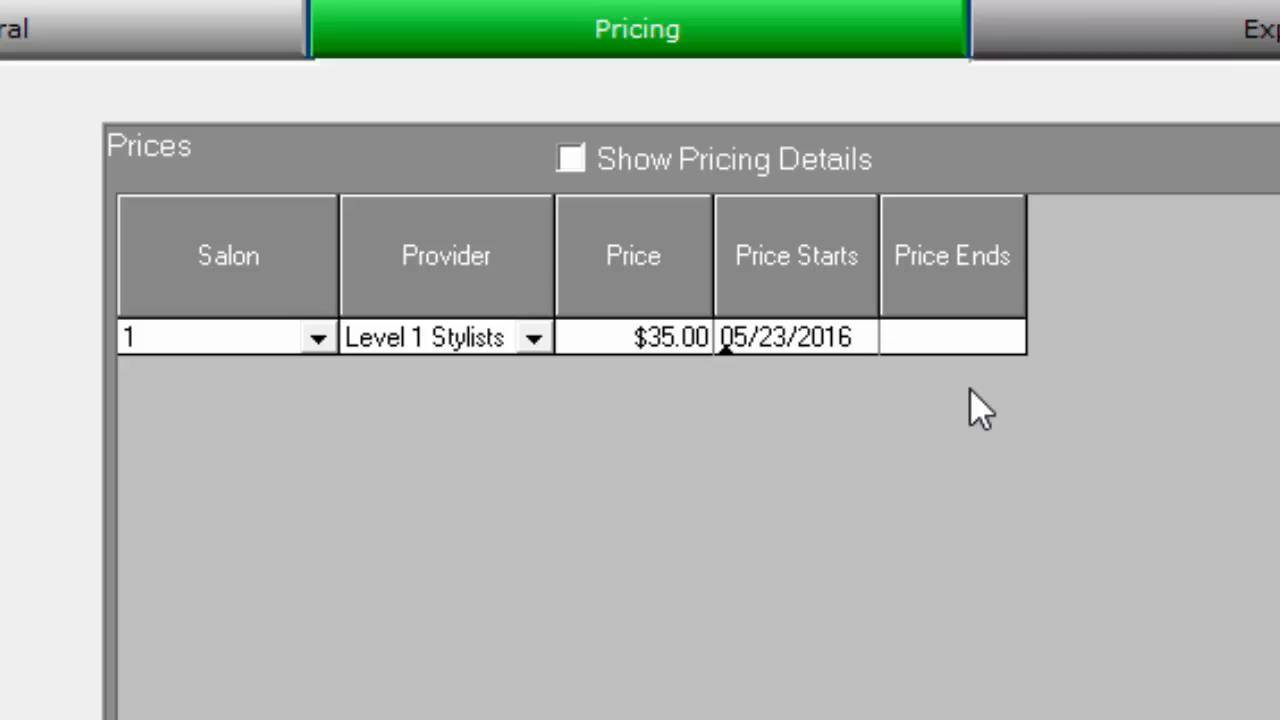
{"action": "left_click", "coordinate": [943, 340]}
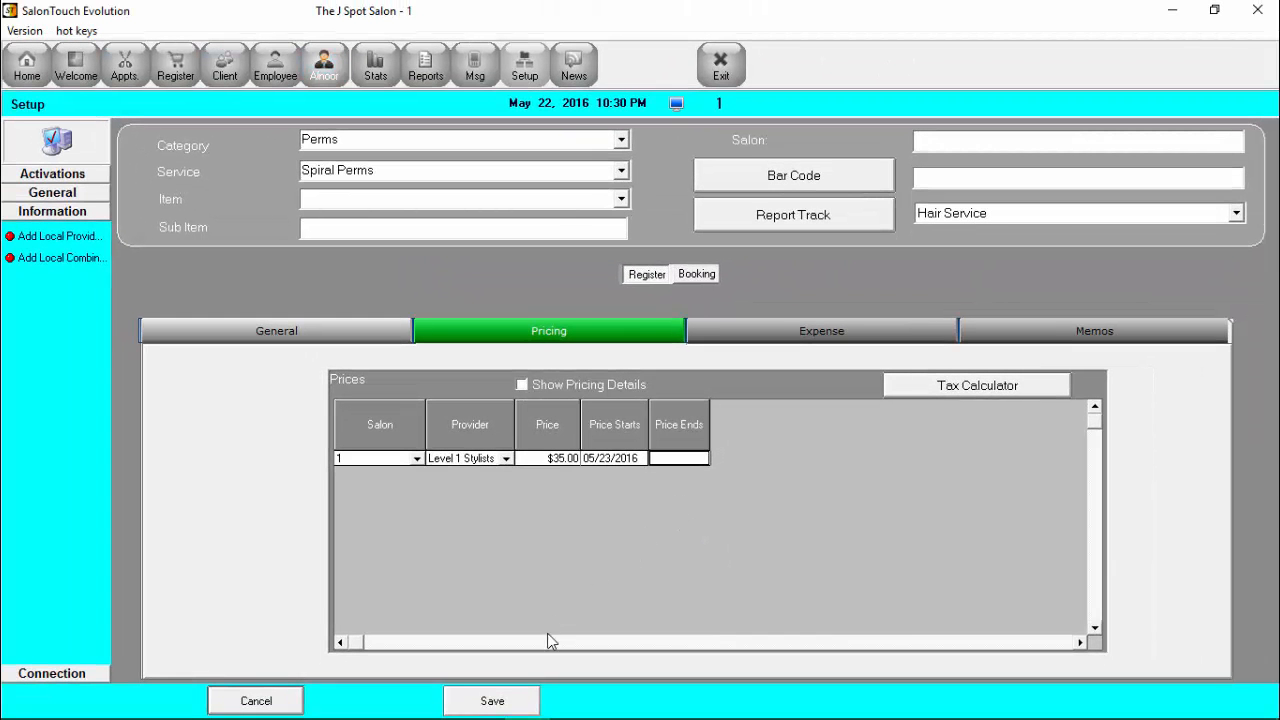
{"action": "left_click", "coordinate": [494, 701]}
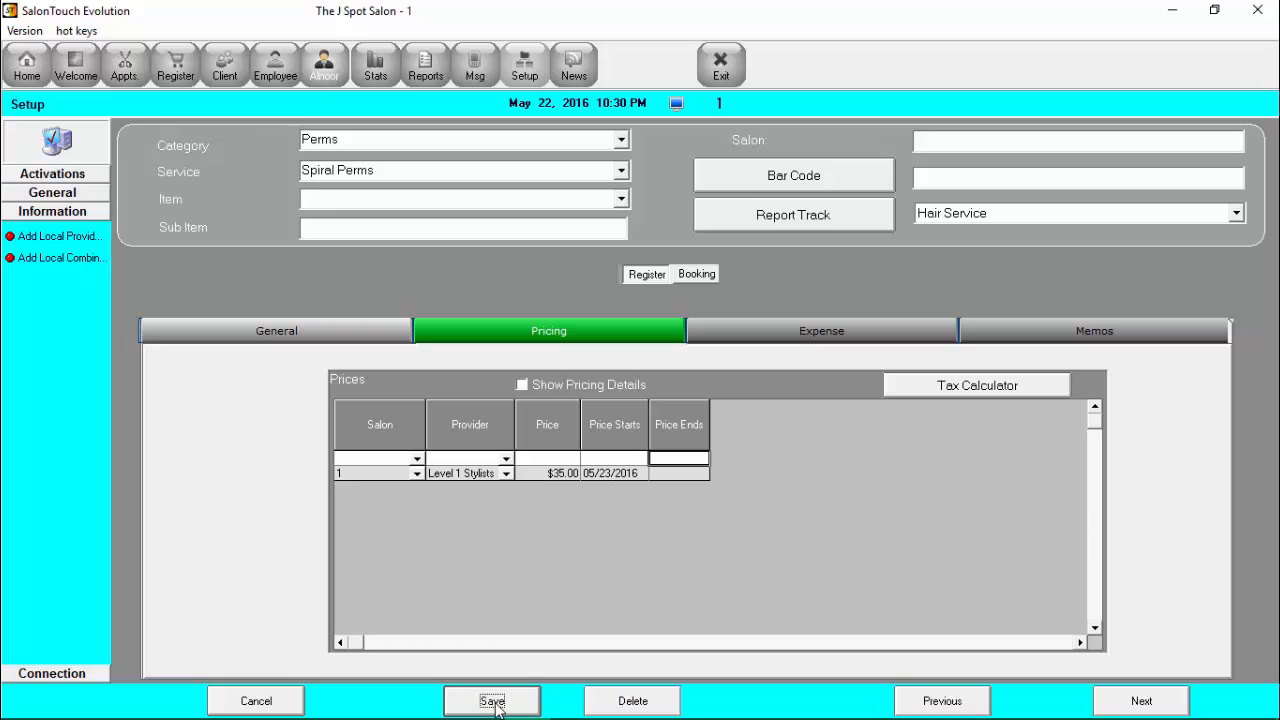
- Save a $5.00 expense charge to the service provider, and view the inventory products list without selecting any
{"action": "left_click", "coordinate": [764, 336]}
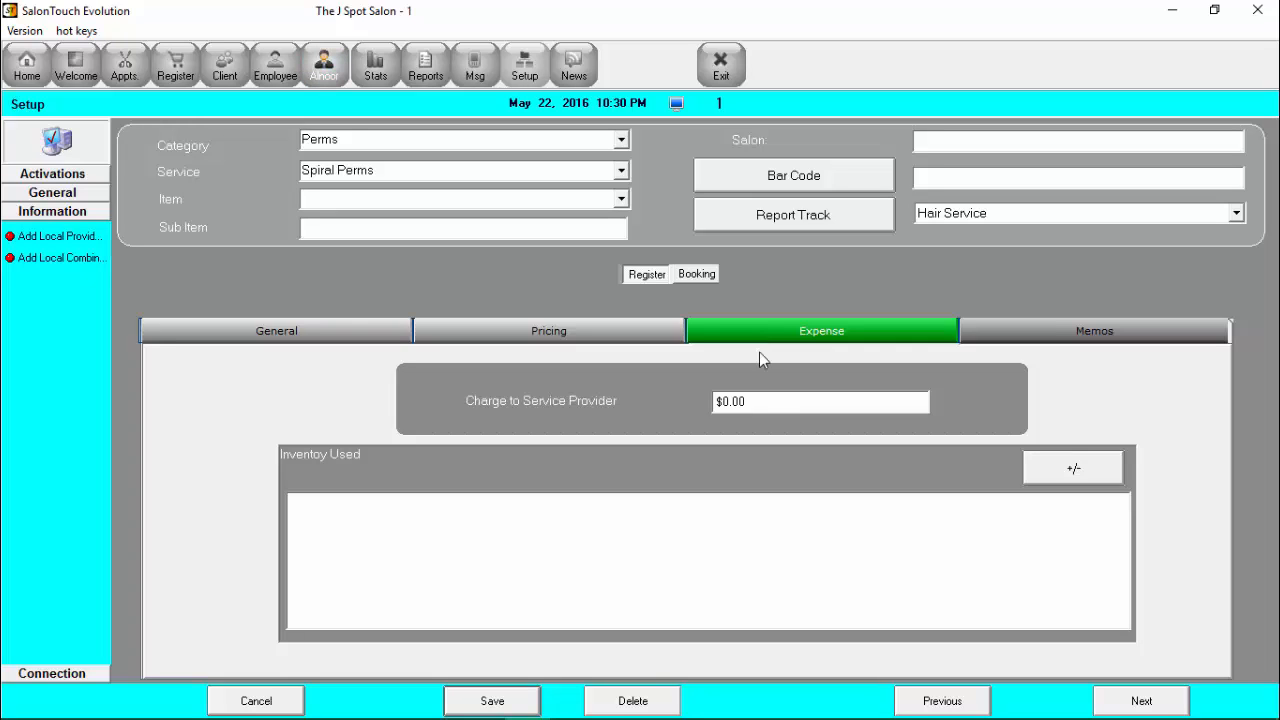
{"action": "left_click", "coordinate": [749, 402]}
{"action": "type", "text": "5"}
{"action": "left_click", "coordinate": [491, 699]}
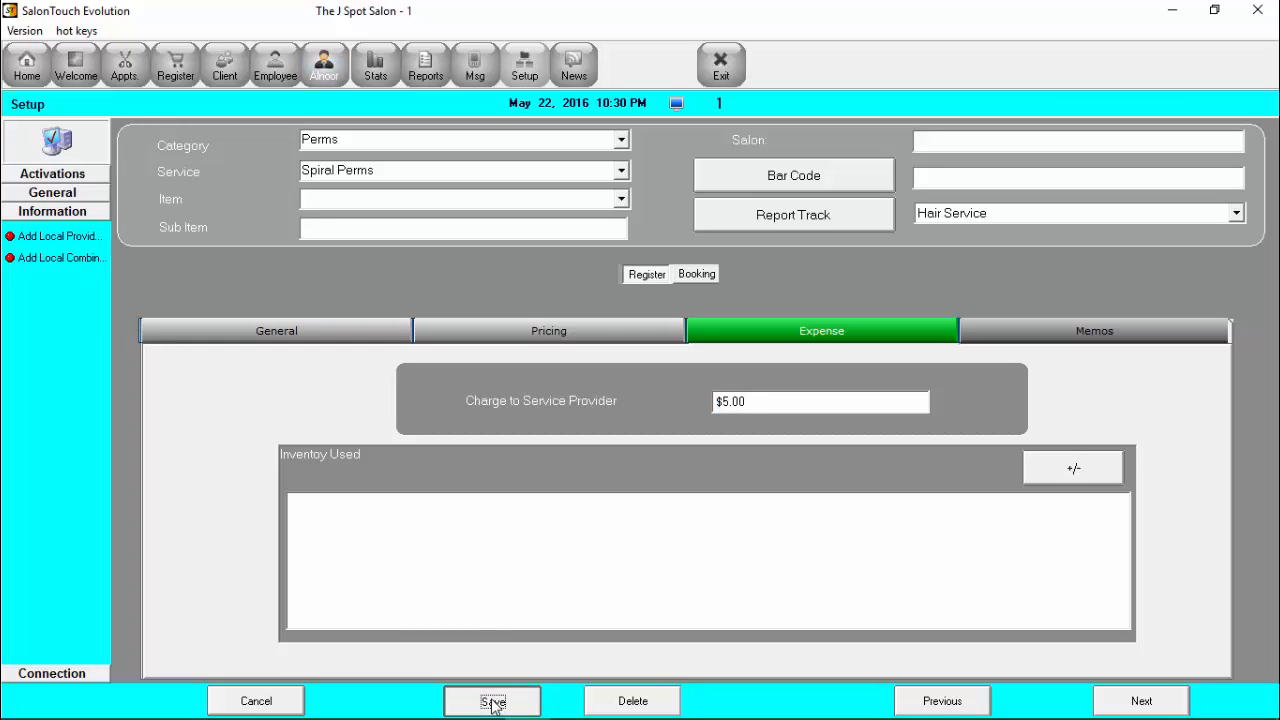
{"action": "left_click", "coordinate": [1073, 476]}
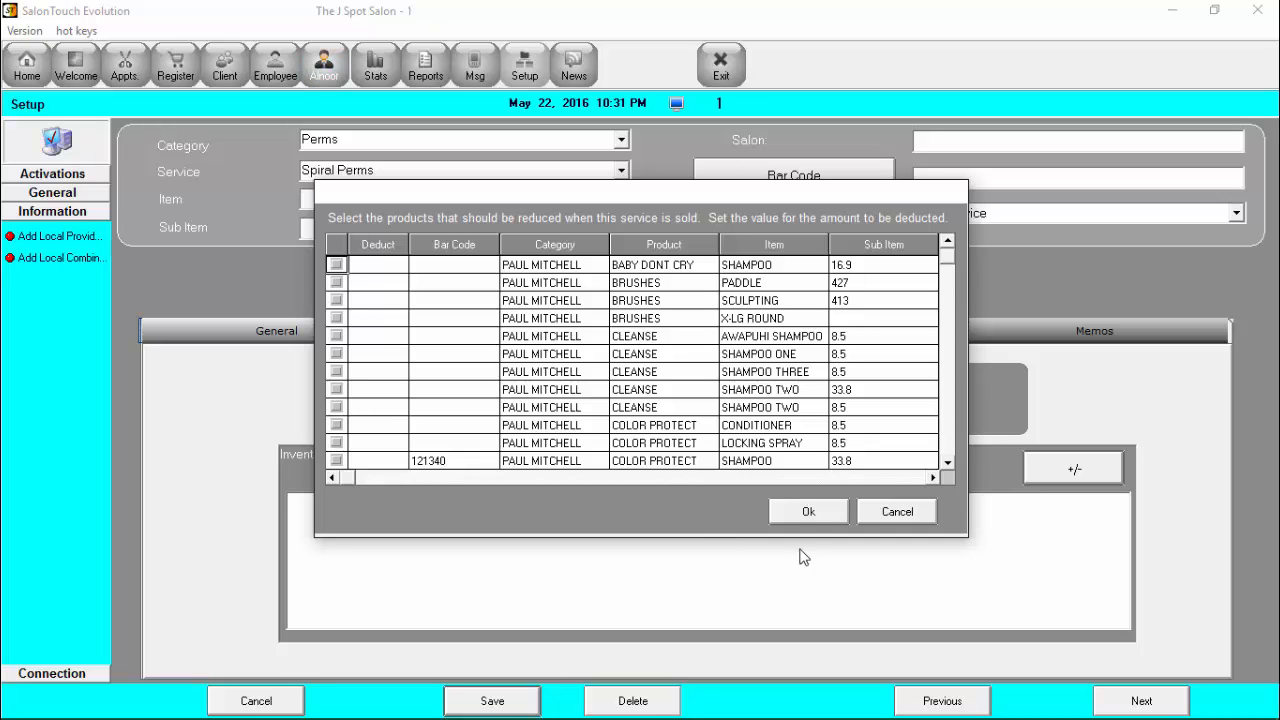
{"action": "left_click", "coordinate": [893, 513]}
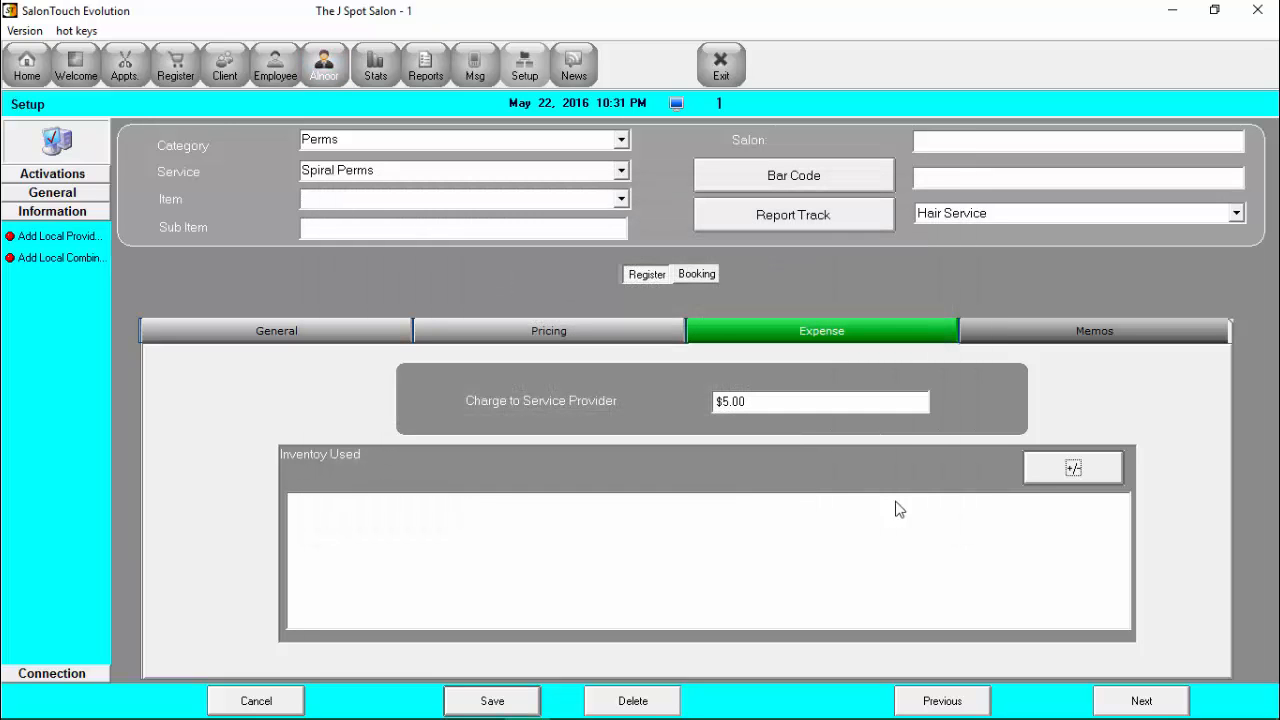
- Add the register memo "have a great day" for Level 1 Stylists at salon 1 and save the service
{"action": "left_click", "coordinate": [1041, 335]}
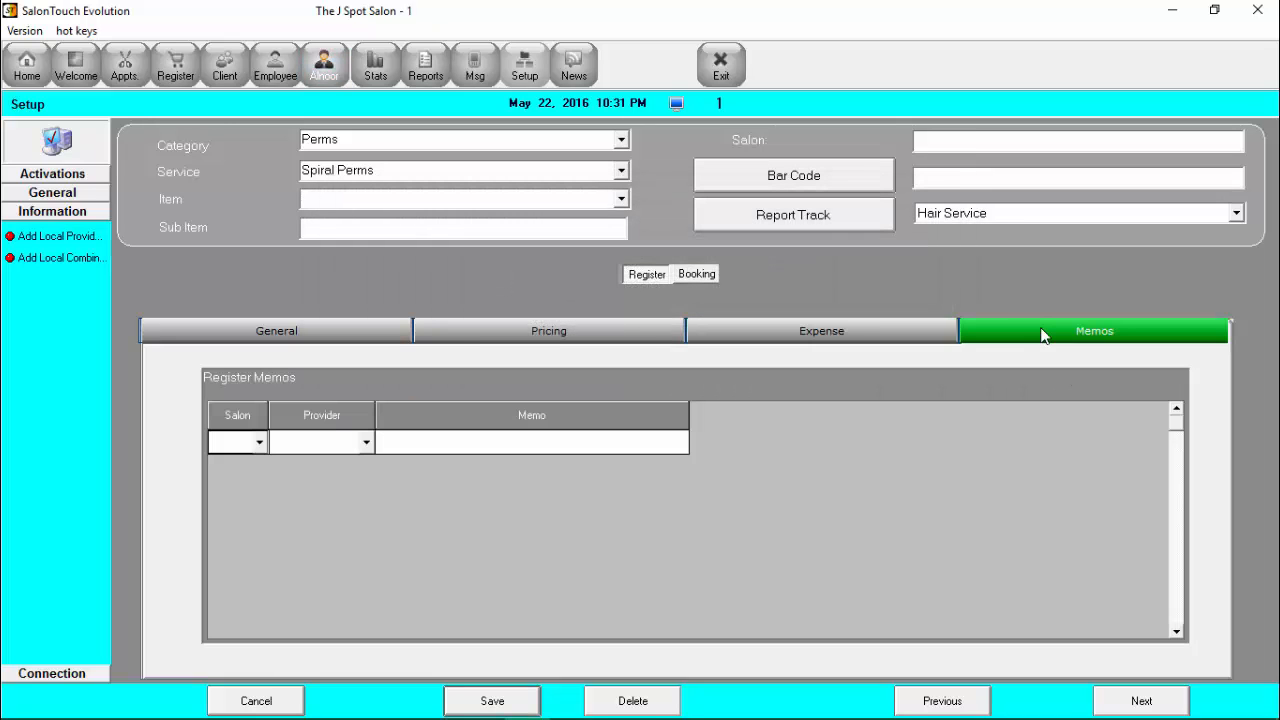
{"action": "left_click", "coordinate": [260, 444]}
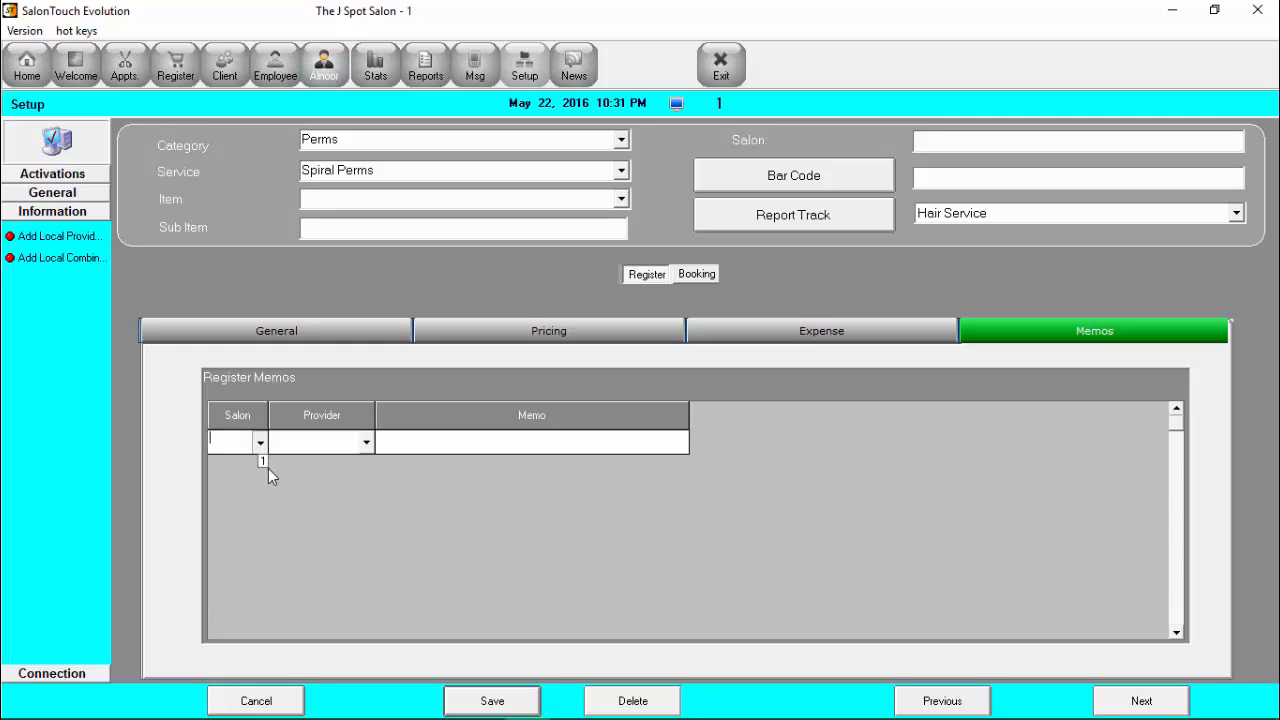
{"action": "left_click", "coordinate": [263, 464]}
{"action": "left_click", "coordinate": [366, 444]}
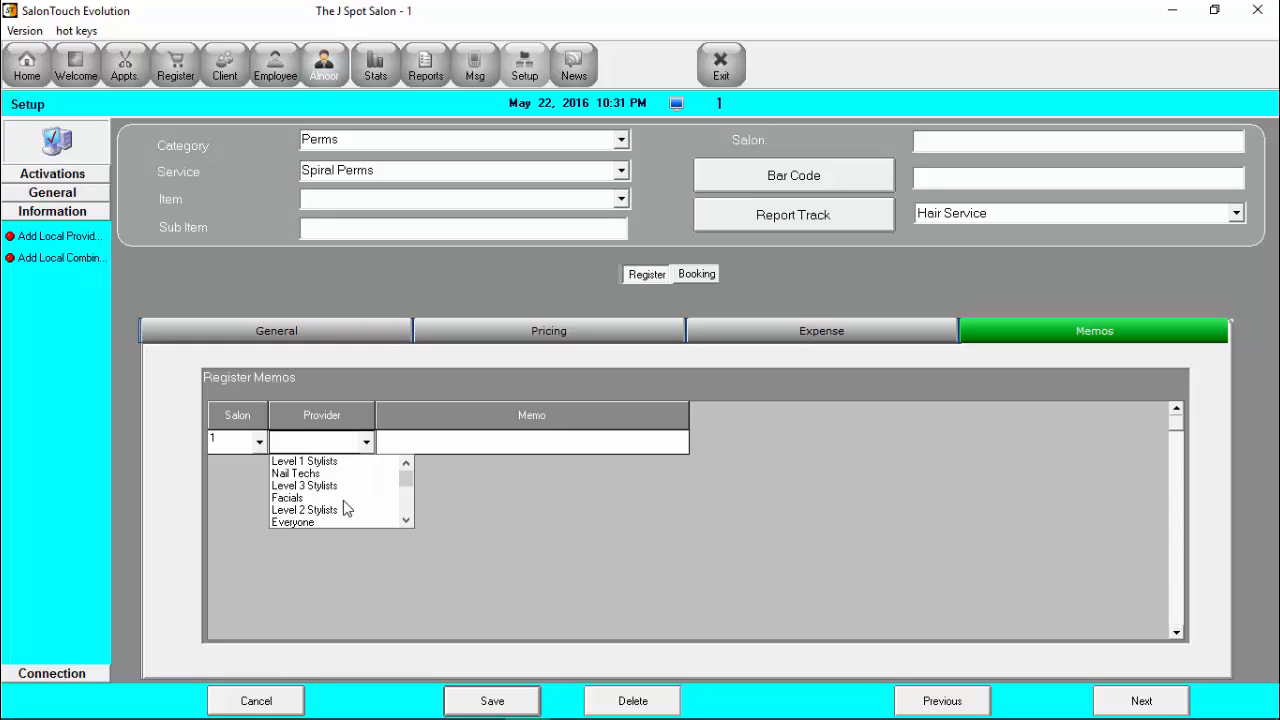
{"action": "left_click", "coordinate": [334, 460]}
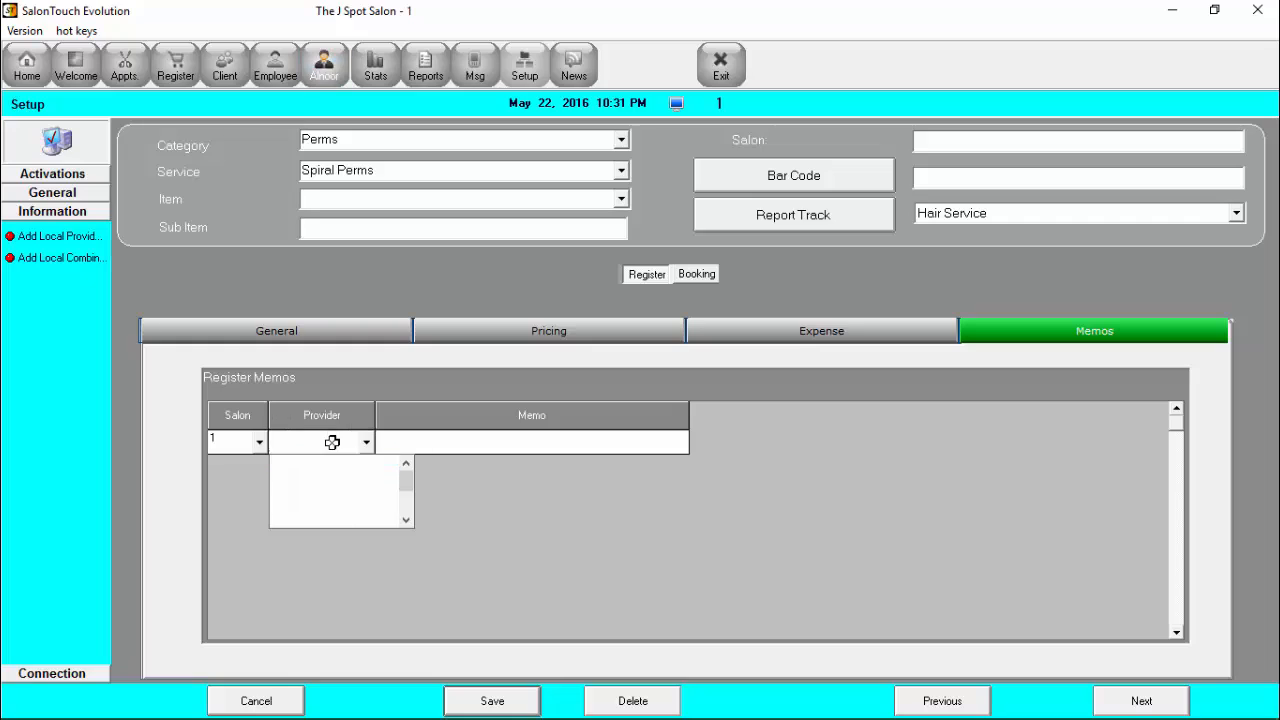
{"action": "left_click", "coordinate": [437, 441]}
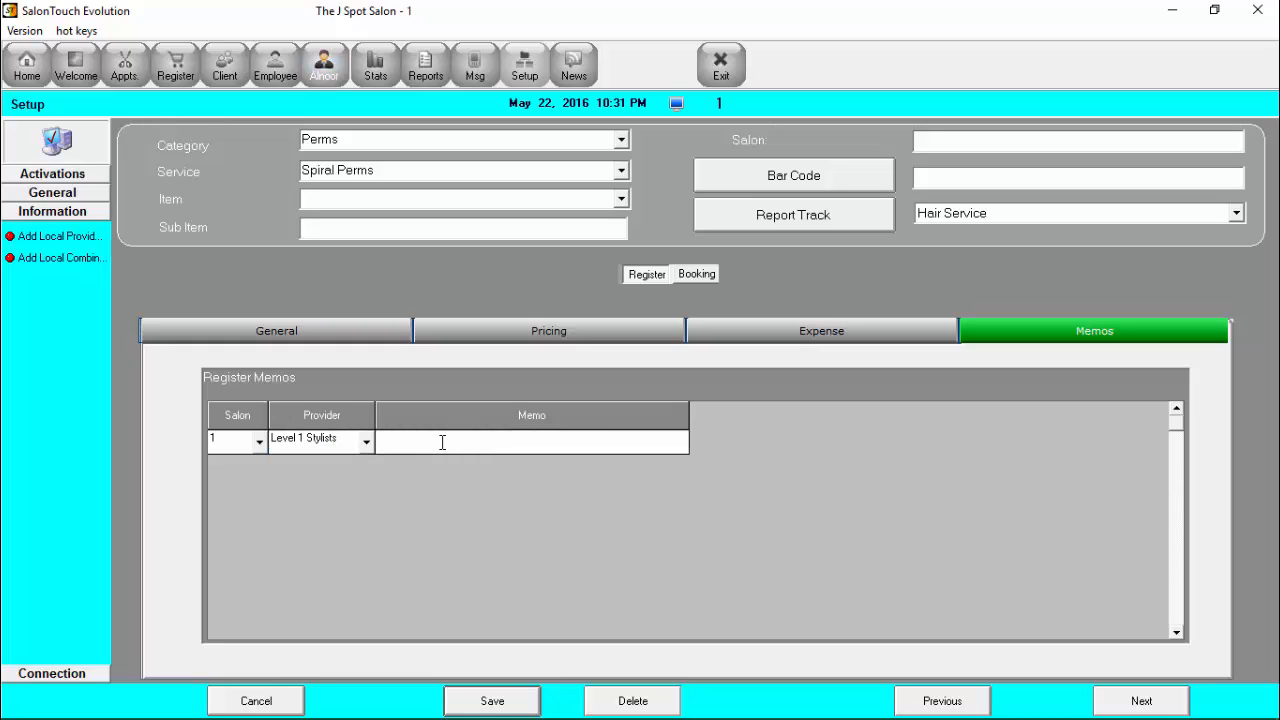
{"action": "type", "text": "have a great day"}
{"action": "left_click", "coordinate": [490, 707]}
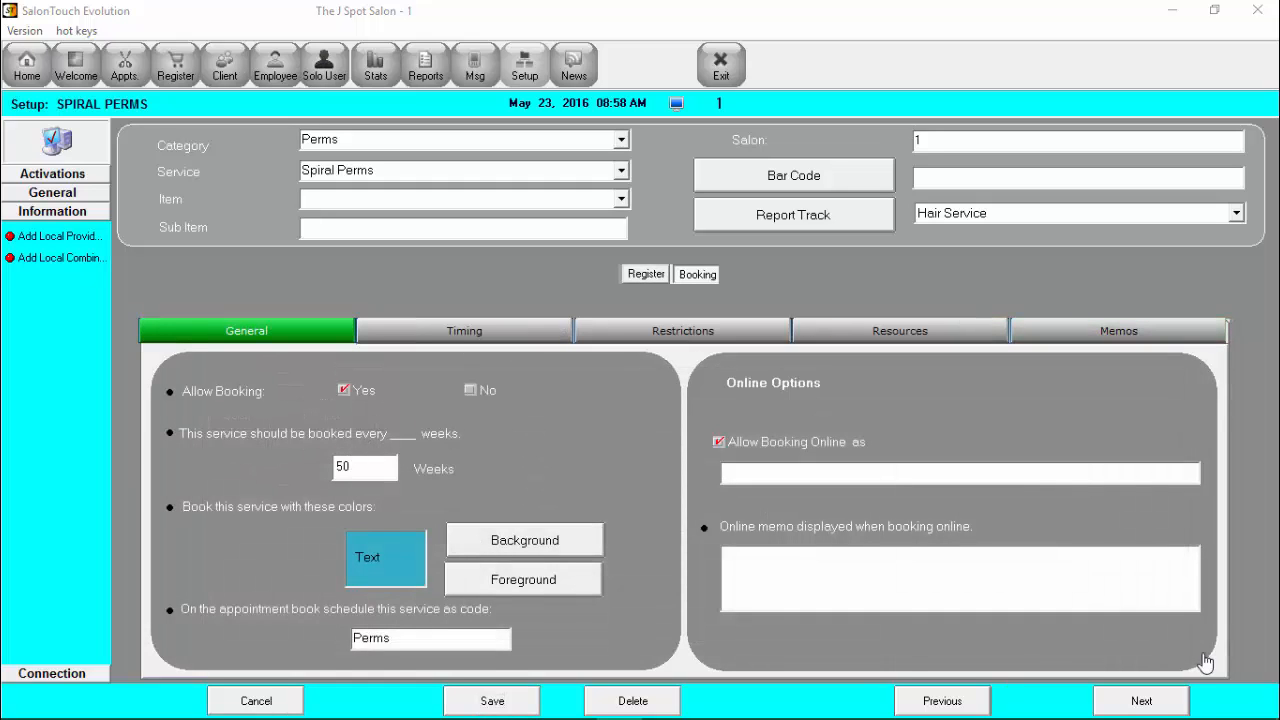
- Review the Spiral Perms booking settings: general options, timing, restrictions, required resources and pop-up memos
{"action": "left_click", "coordinate": [699, 280]}
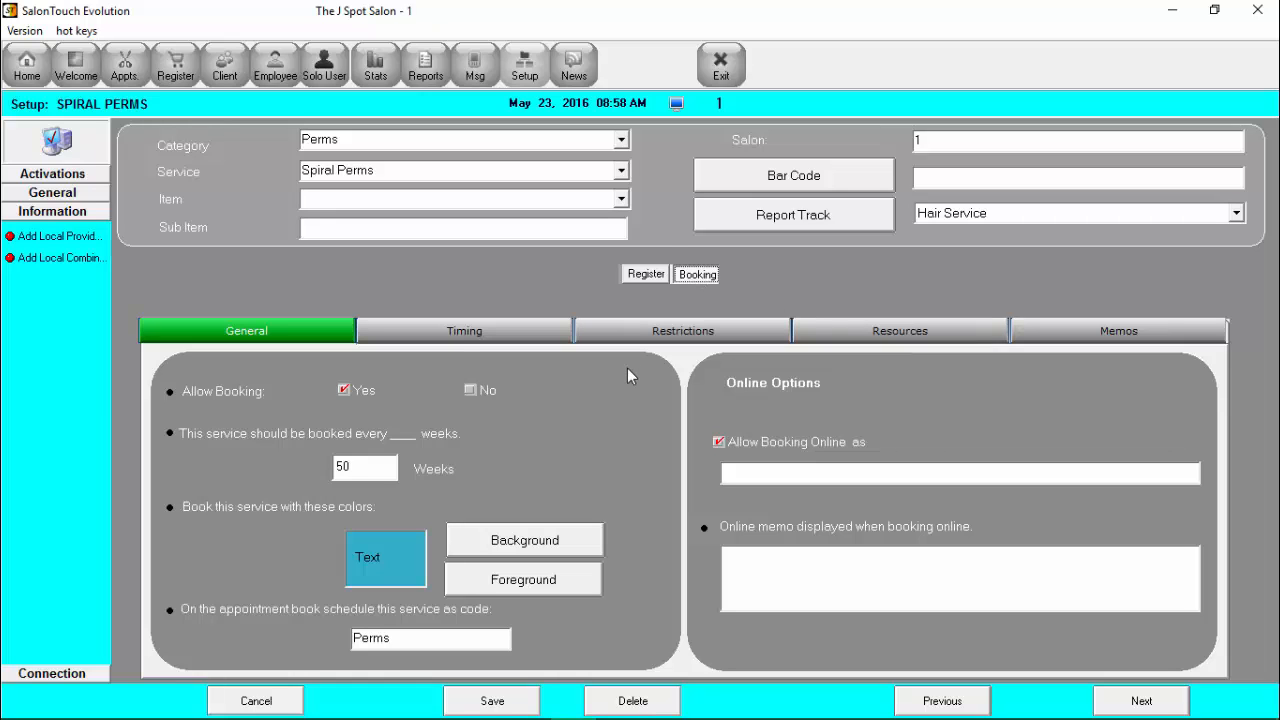
{"action": "left_click", "coordinate": [455, 338]}
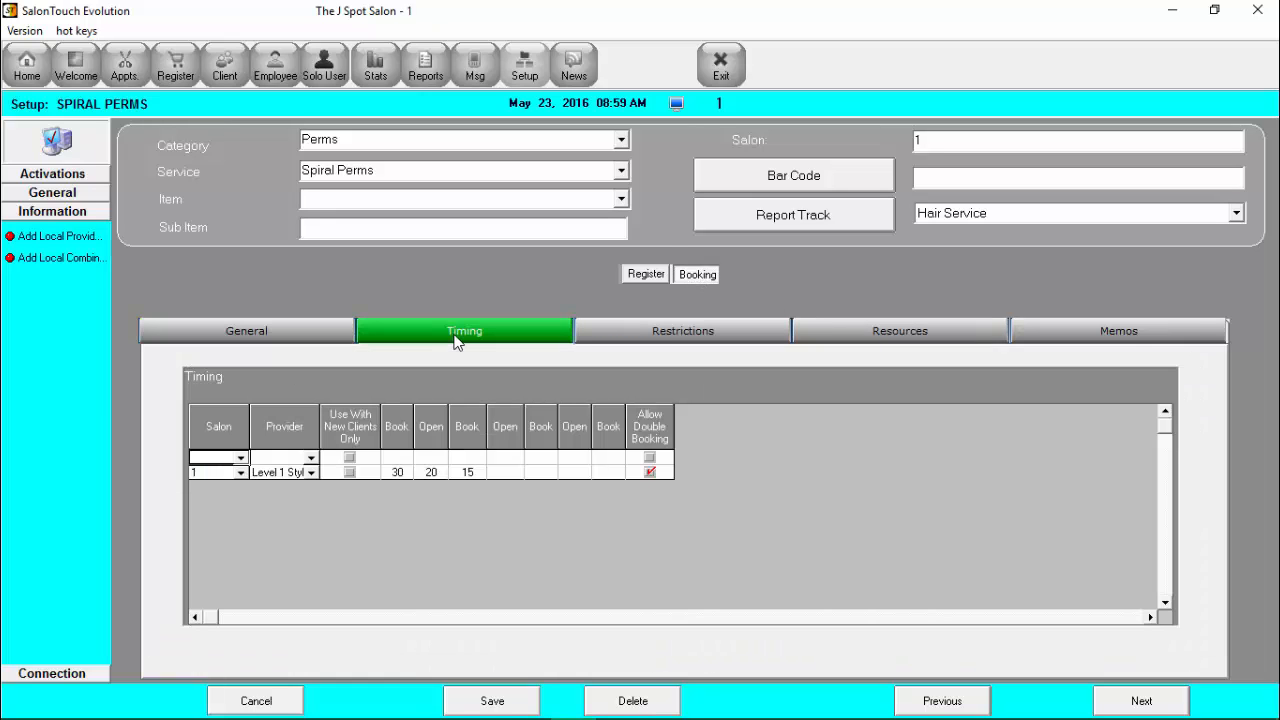
{"action": "left_click", "coordinate": [719, 340]}
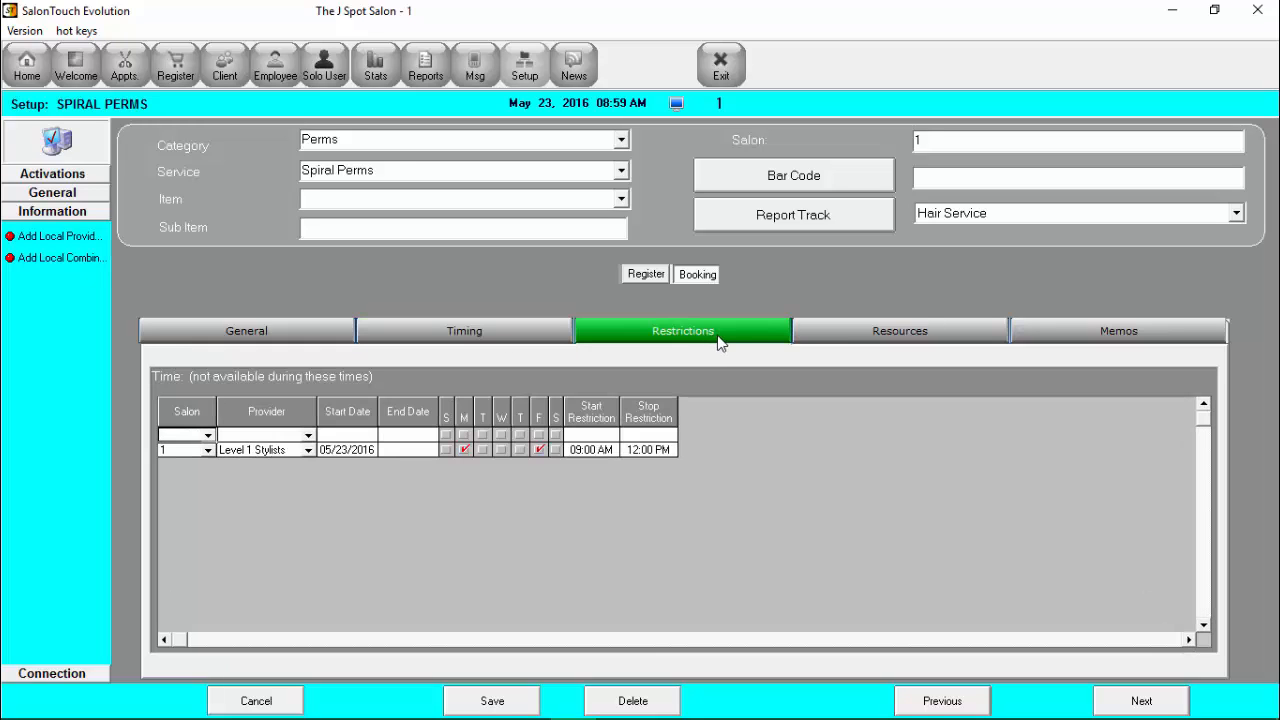
{"action": "left_click", "coordinate": [851, 334]}
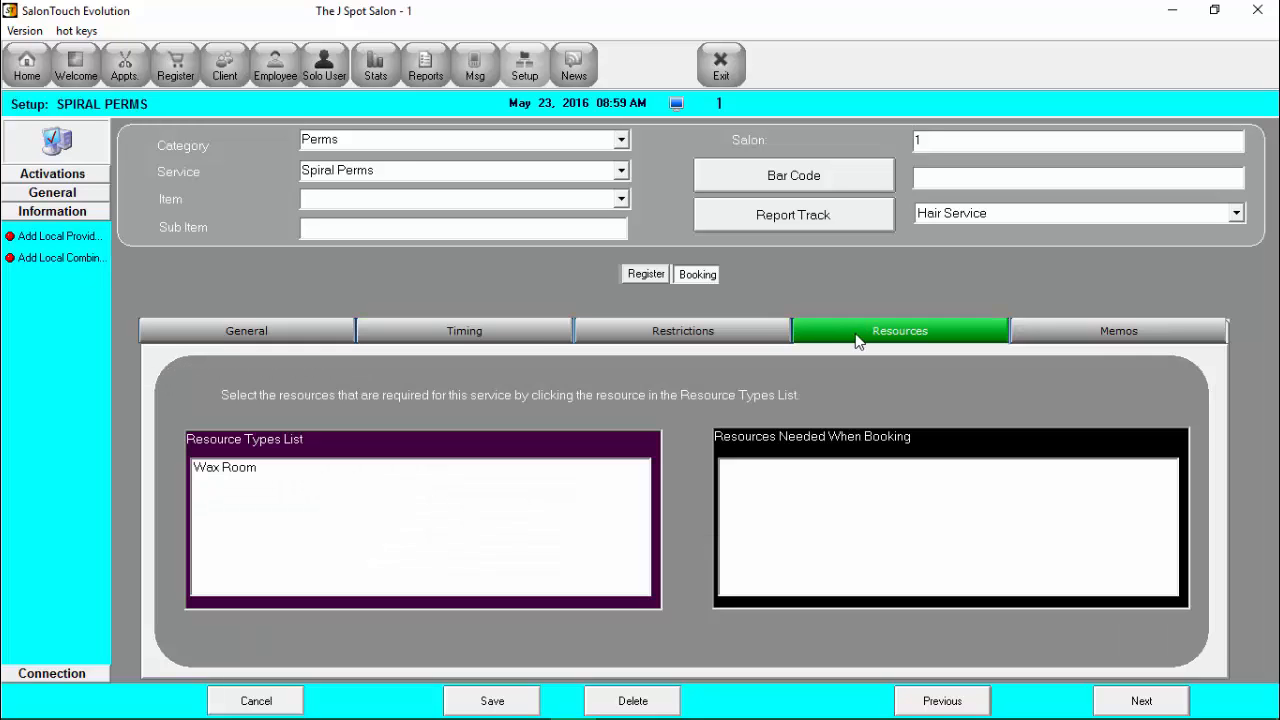
{"action": "left_click", "coordinate": [1120, 338]}
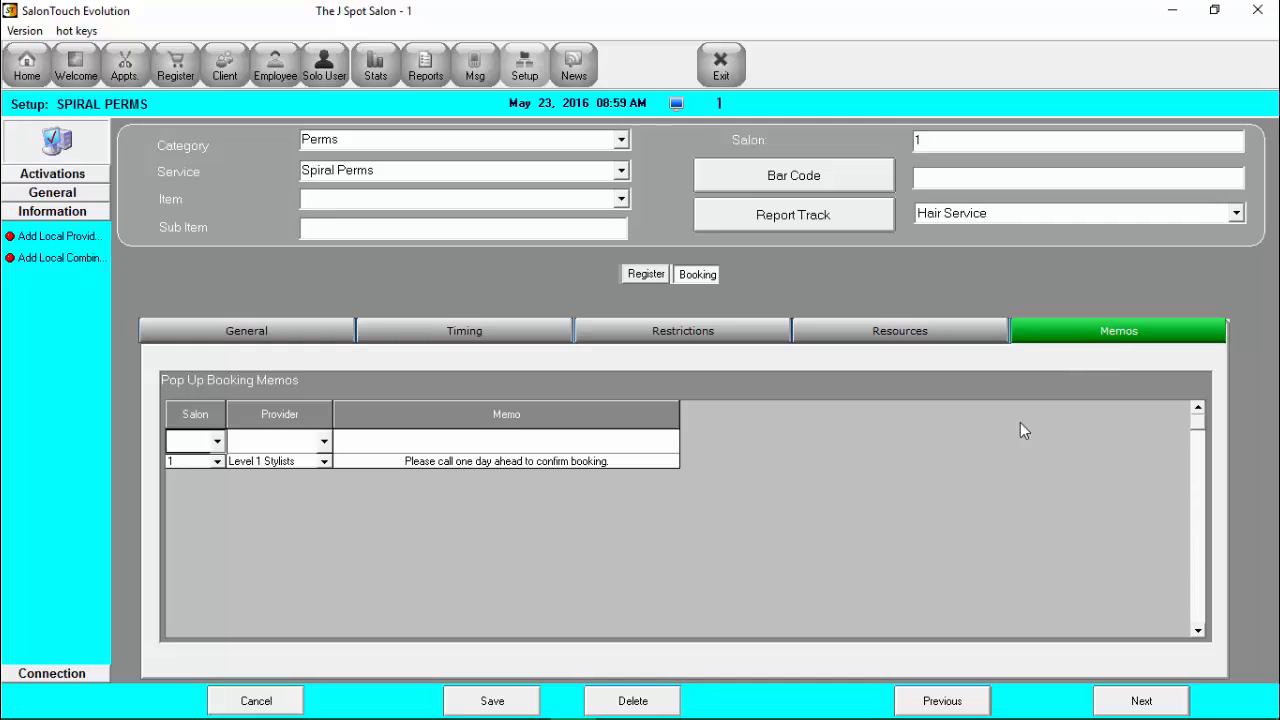